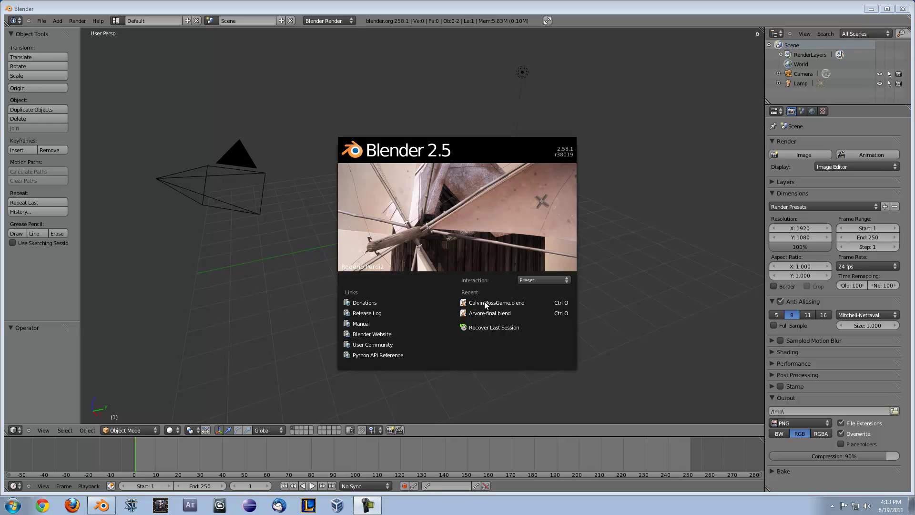
Add a UV sphere, raise it above the grid on Z, and shade it smooth.
left_click(492, 210)
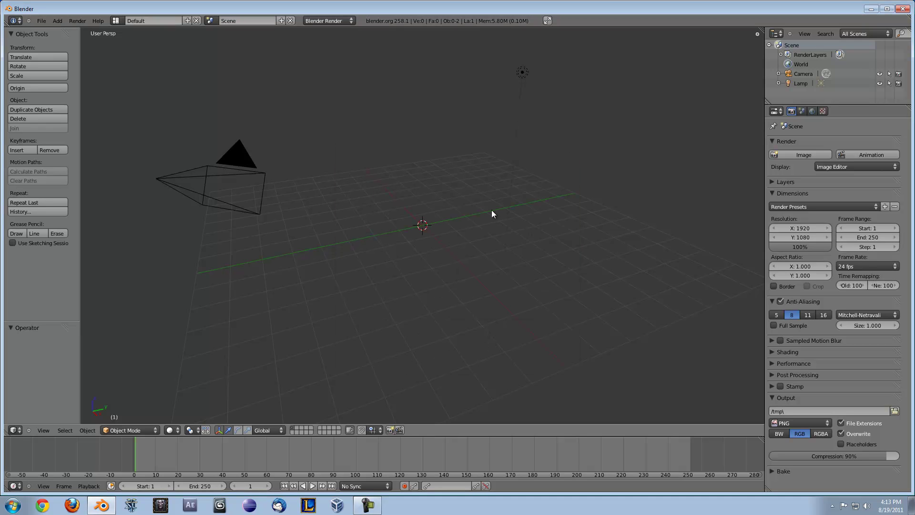
key("space")
type("add uv")
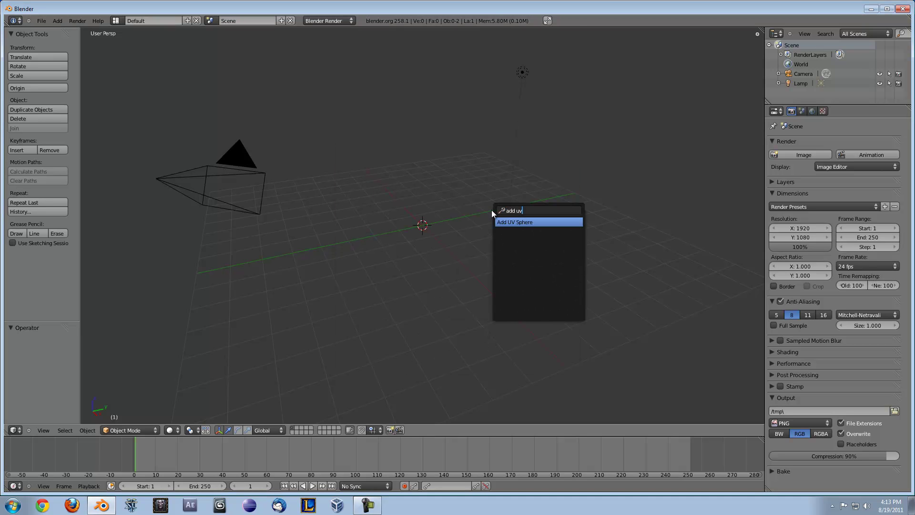
key("Return")
left_click_drag(416, 199, 427, 126)
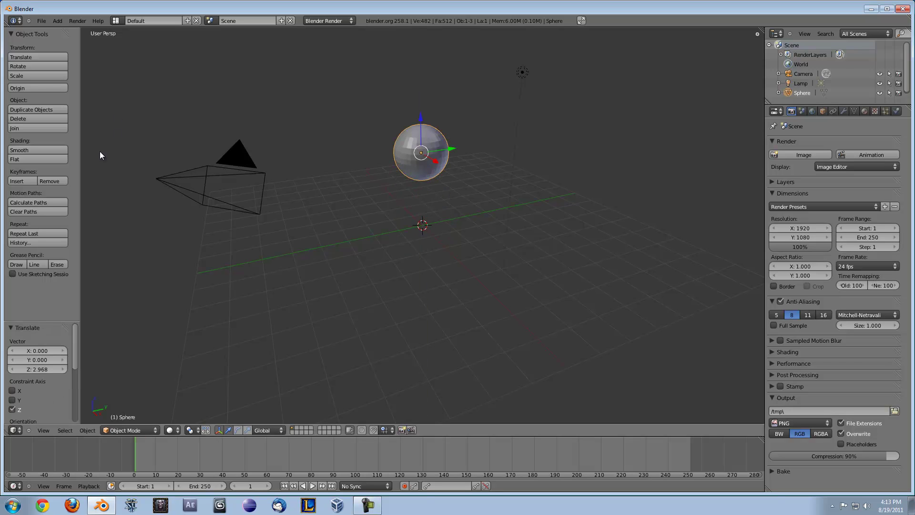
left_click(60, 150)
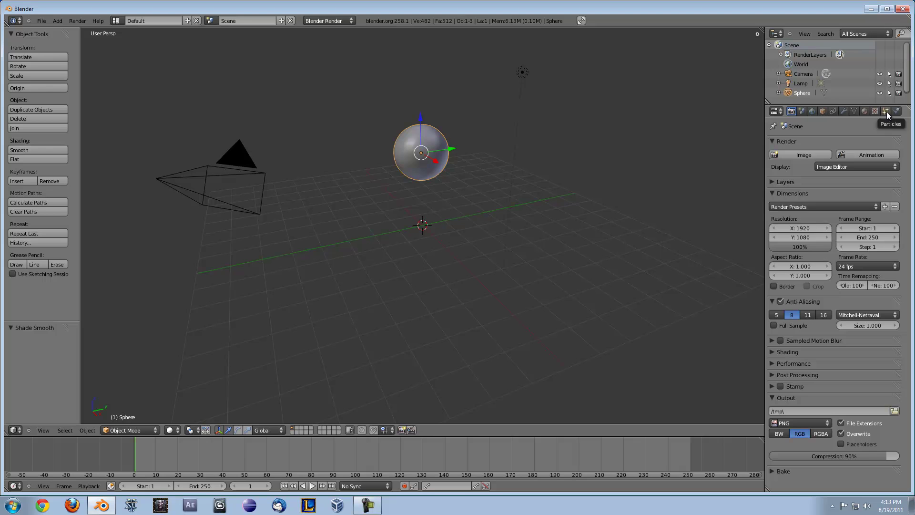
Give the sphere two material slots, Material and Material.001.
left_click(865, 111)
left_click(836, 176)
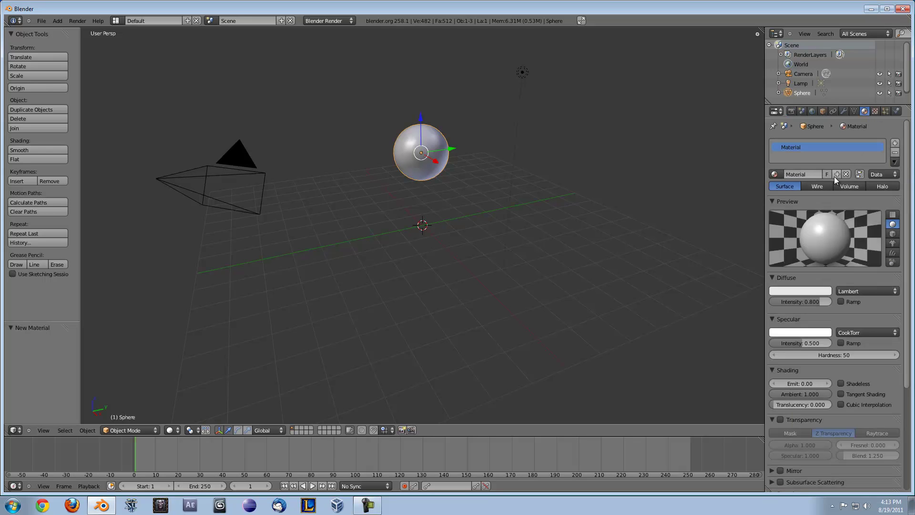
left_click(894, 144)
left_click(835, 176)
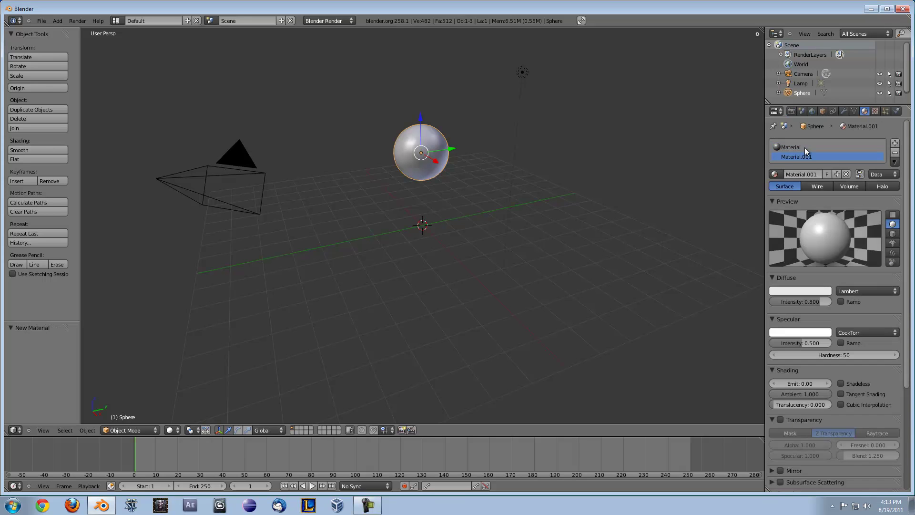
Colour the first material bright green and the second a near-black dark red.
left_click(805, 147)
left_click(809, 290)
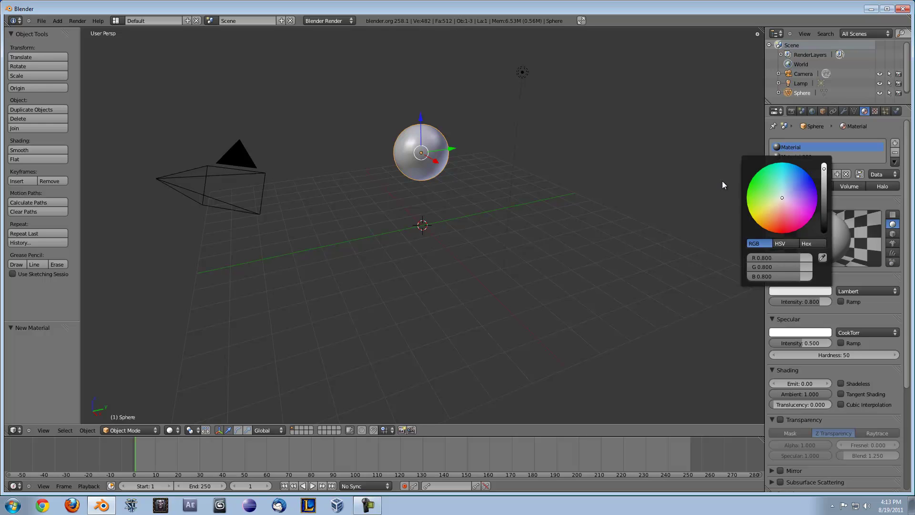
left_click(754, 189)
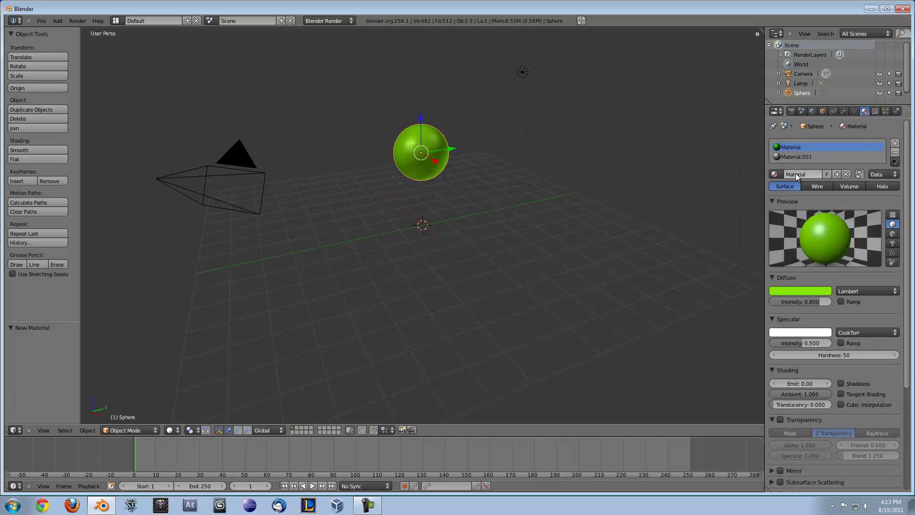
left_click(794, 157)
left_click(797, 291)
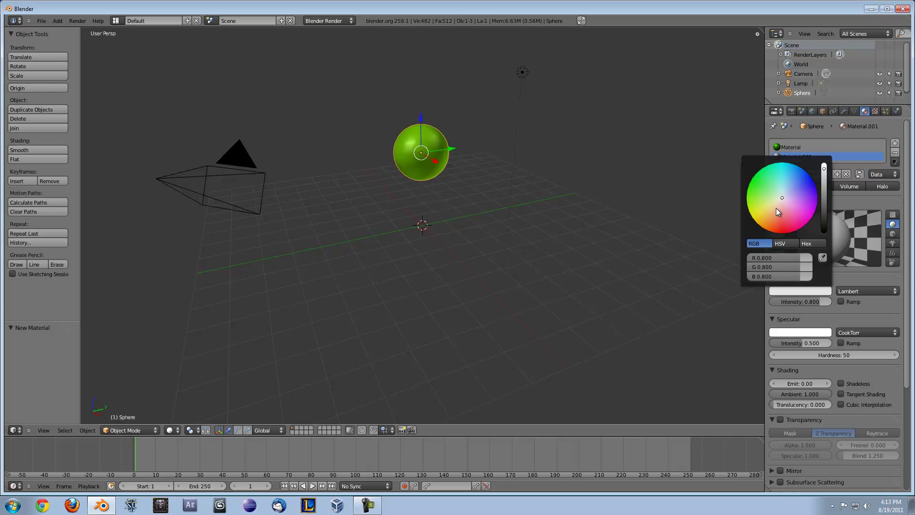
left_click(784, 232)
left_click_drag(823, 210, 768, 231)
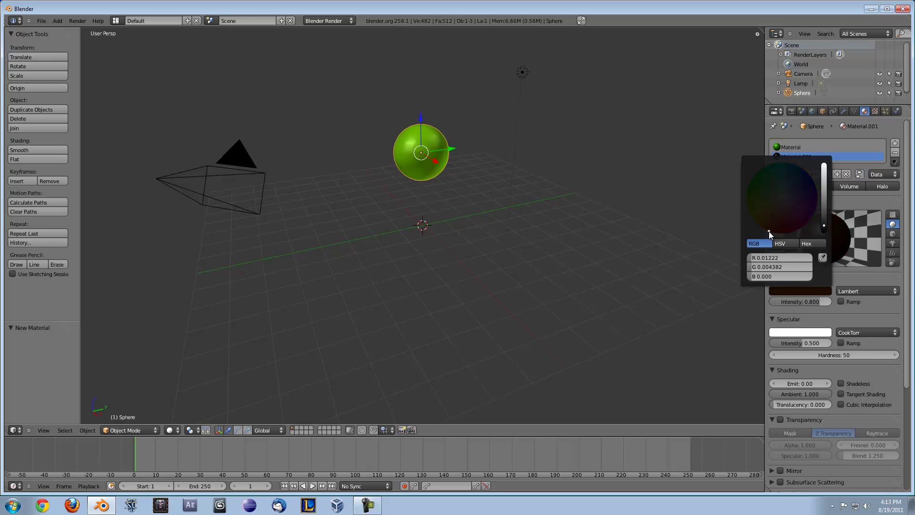
Add a Hair particle system to the sphere using Render Material 2 and hair length 1.280.
left_click(885, 111)
left_click(895, 144)
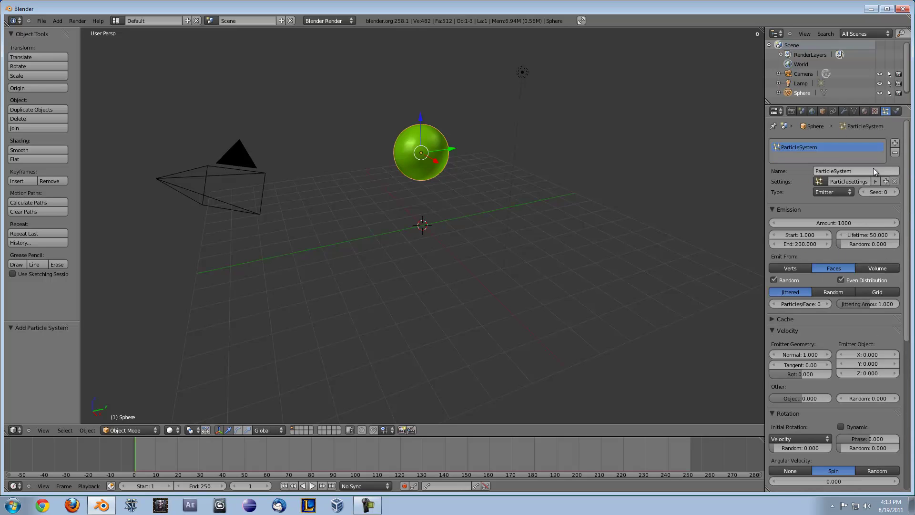
left_click(841, 191)
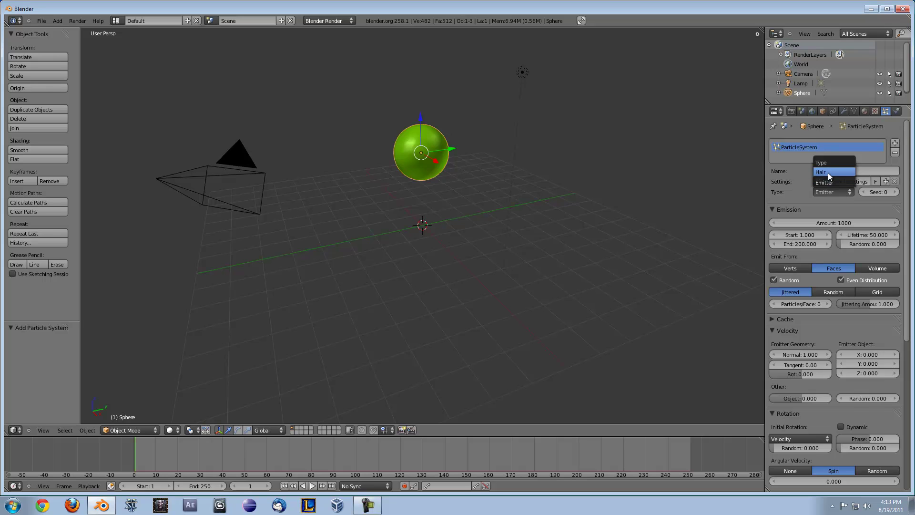
left_click(828, 173)
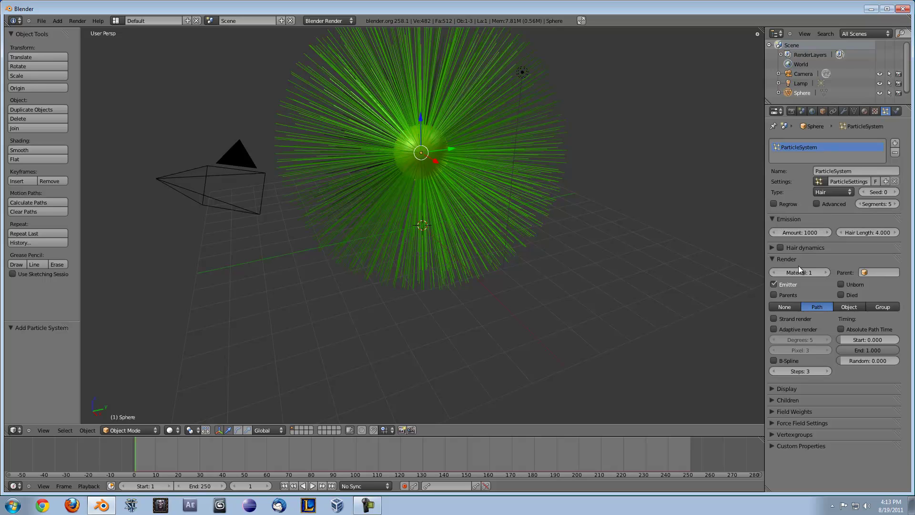
left_click(824, 273)
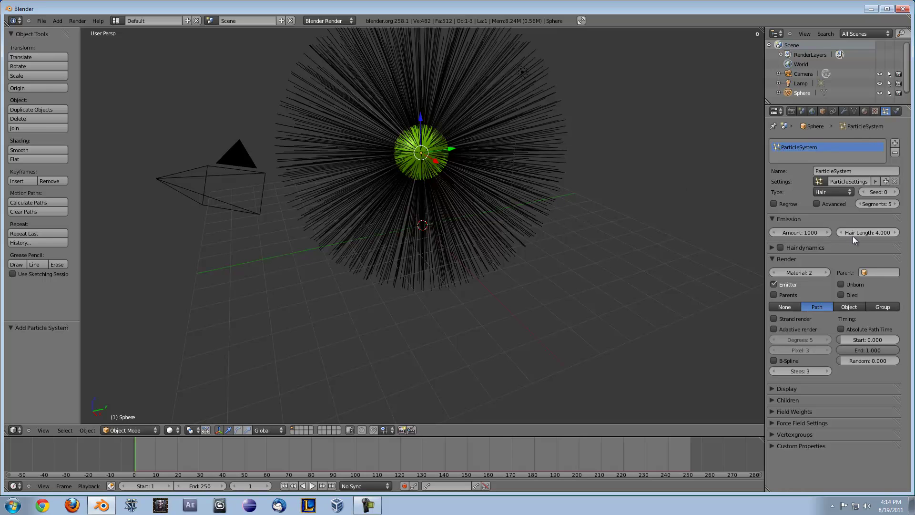
left_click_drag(870, 234, 816, 235)
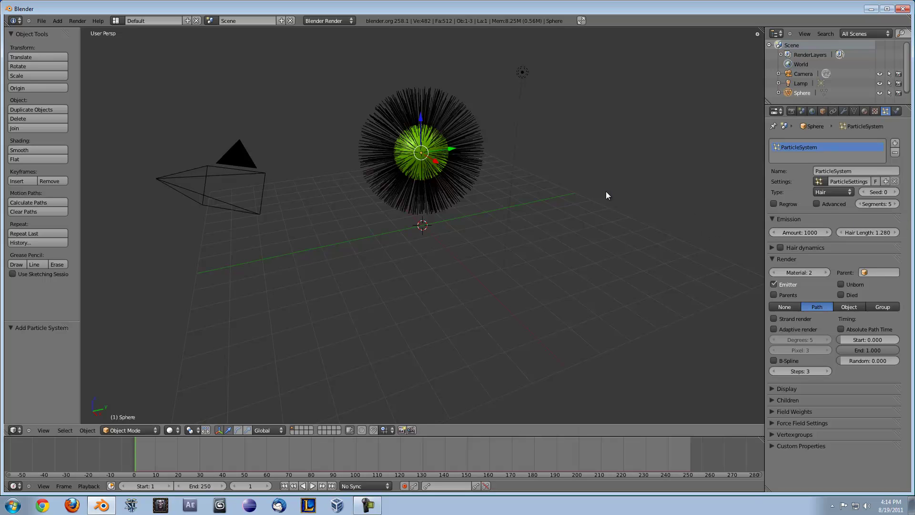
Turn on Simple children for the hair with a Render count of 10.
left_click(772, 401)
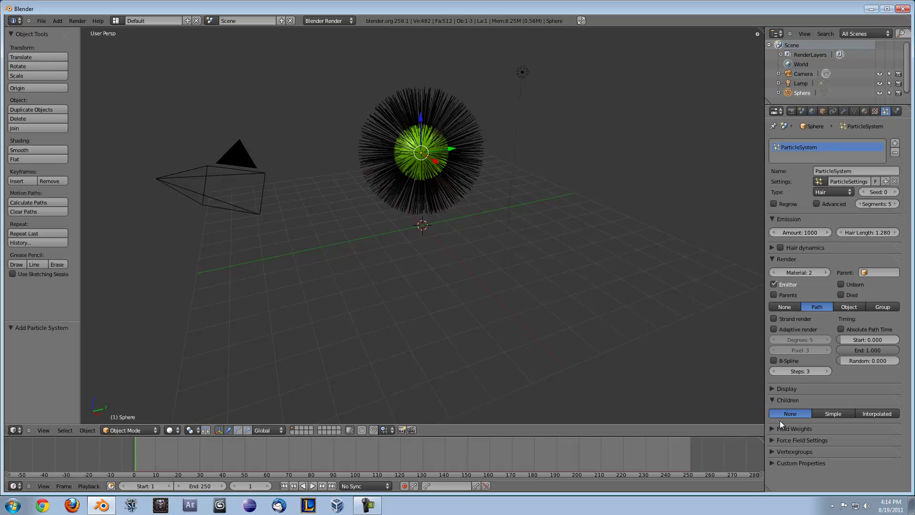
left_click(823, 414)
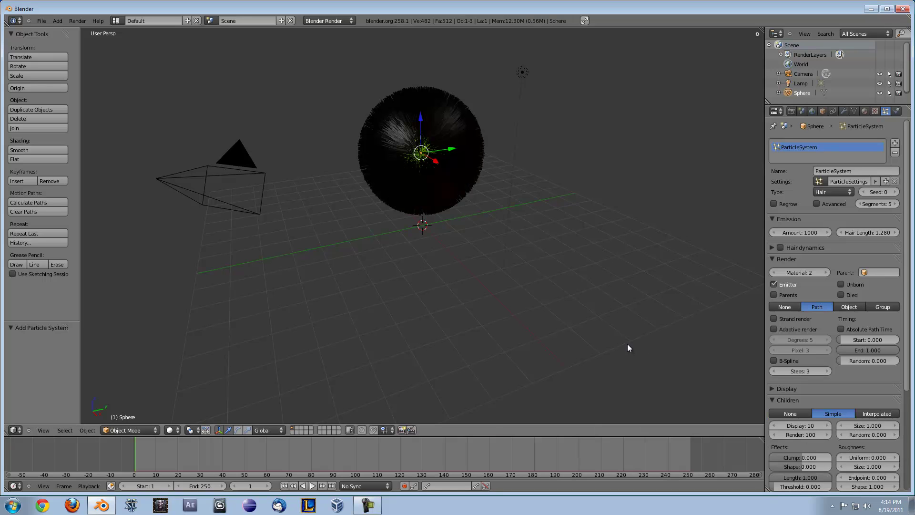
left_click(792, 434)
type("10")
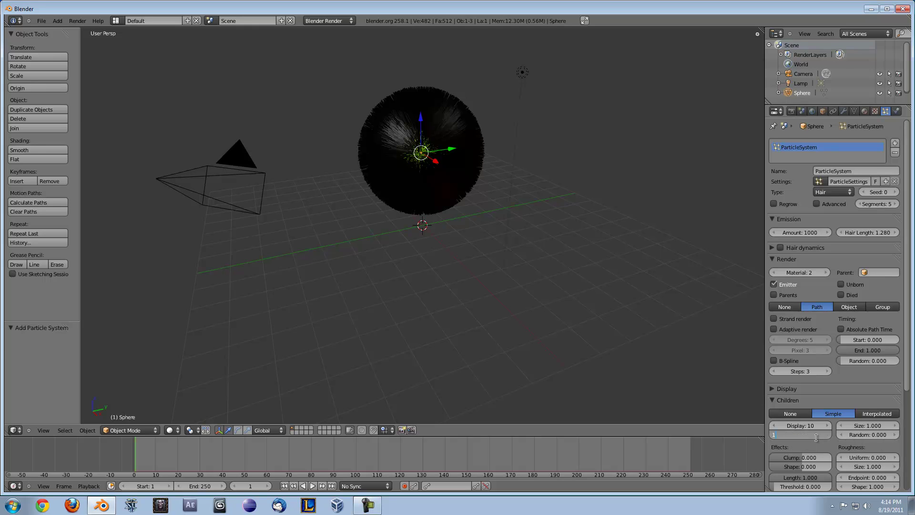
key("Return")
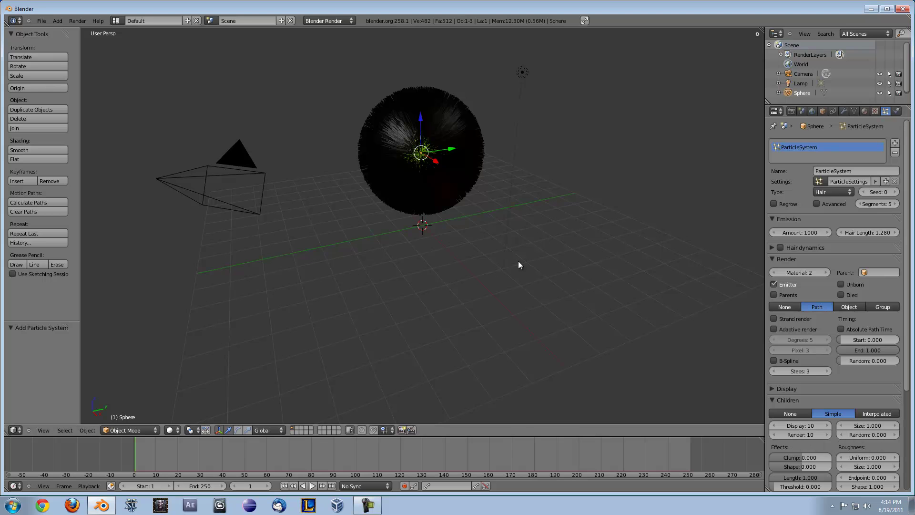
Test-render, then move the camera to 6.416, -6.220, 7.306 so the sphere is centred.
key("F12")
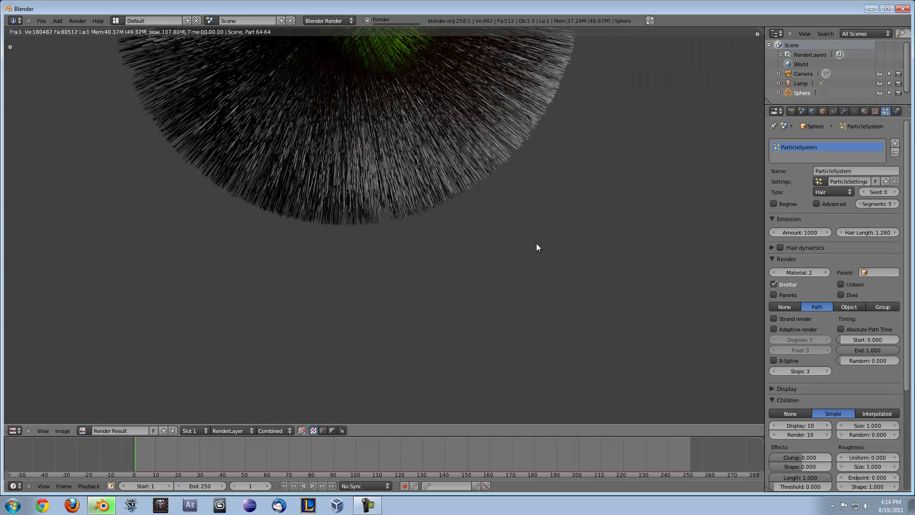
key("Escape")
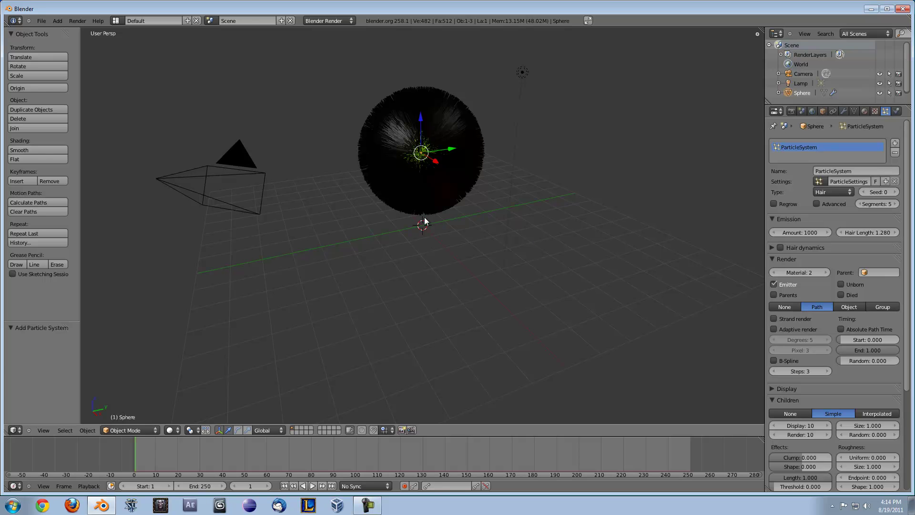
right_click(237, 169)
key("KP_0")
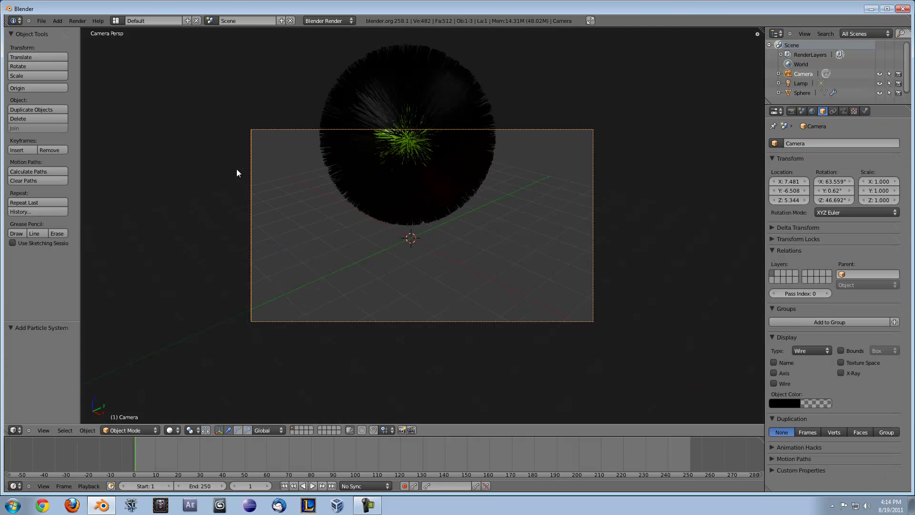
key("g")
left_click(305, 93)
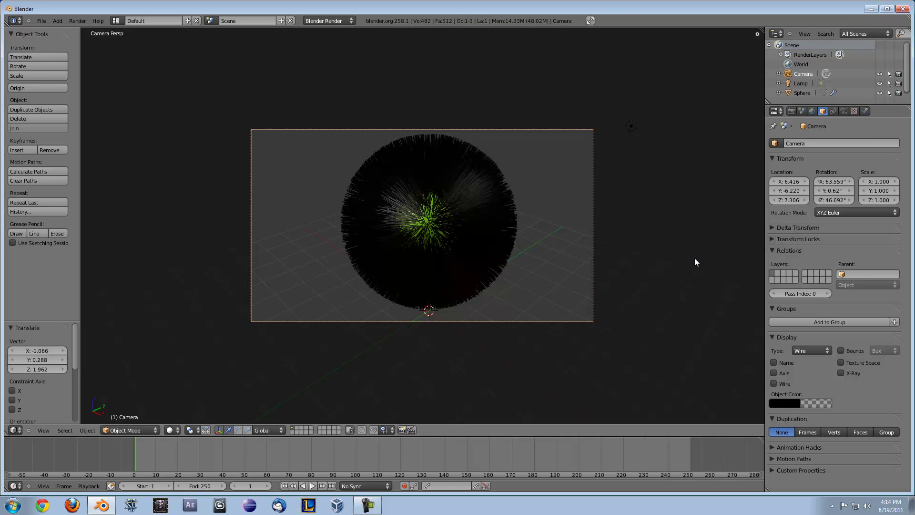
key("KP_0")
middle_click_drag(425, 276, 422, 253)
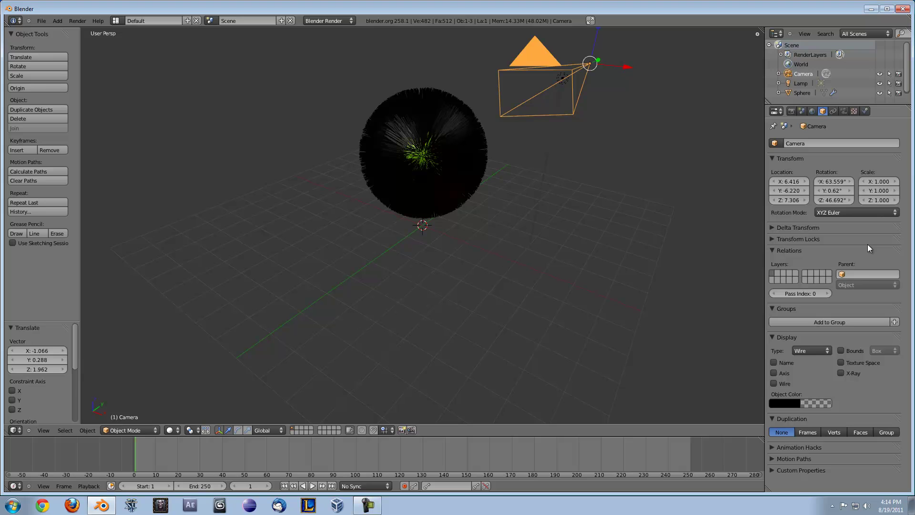
Maximize the window, select the sphere, and set its Hair Length to 0.740.
left_click(888, 9)
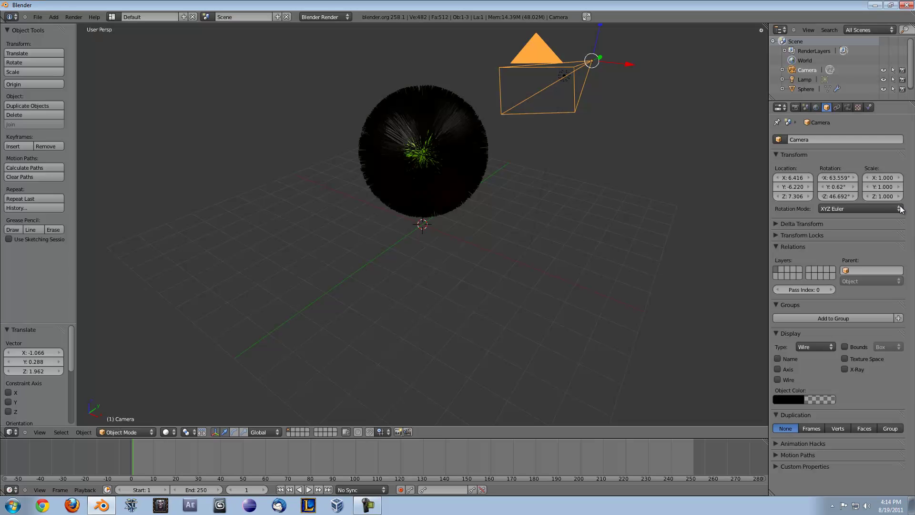
left_click(870, 108)
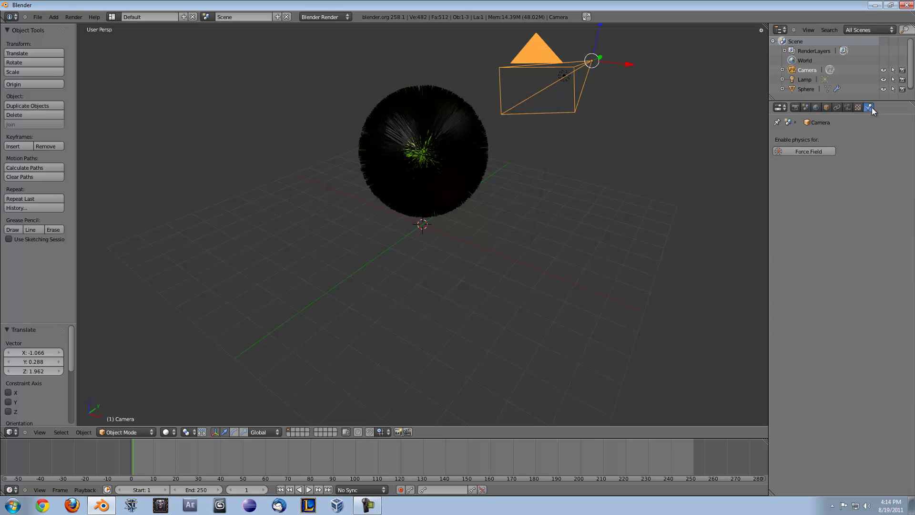
right_click(444, 163)
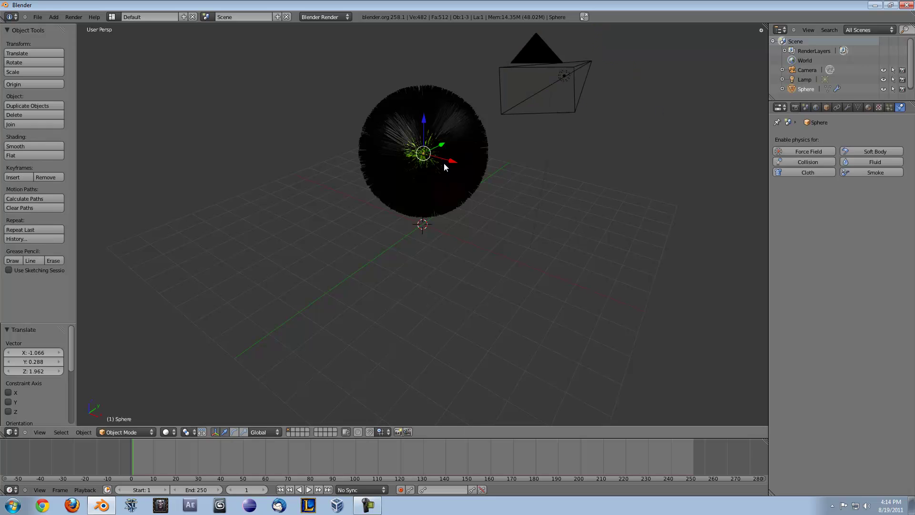
left_click(890, 108)
mouse_move(883, 228)
left_mouse_down()
mouse_move(867, 231)
mouse_move(874, 228)
left_mouse_up()
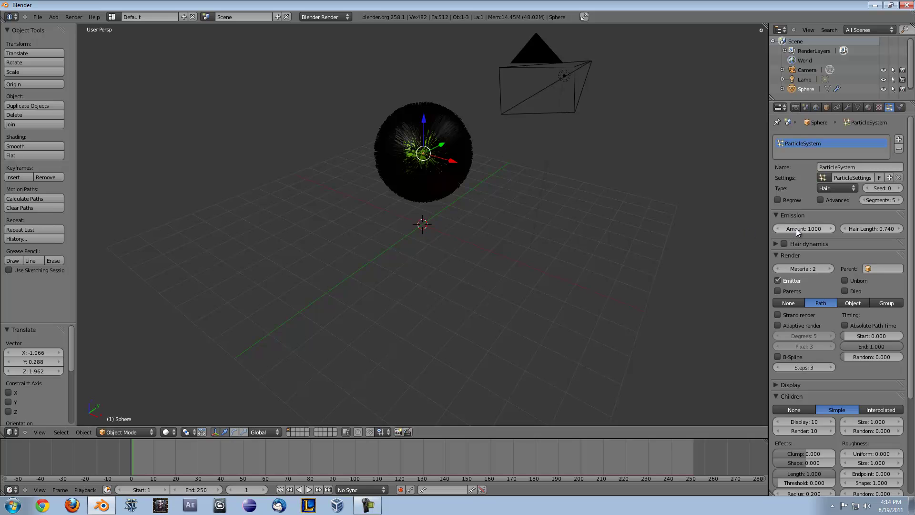
middle_click_drag(744, 205, 579, 191)
scroll(521, 203, "down", 3)
middle_click_drag(520, 203, 491, 204)
scroll(480, 202, "up", 6)
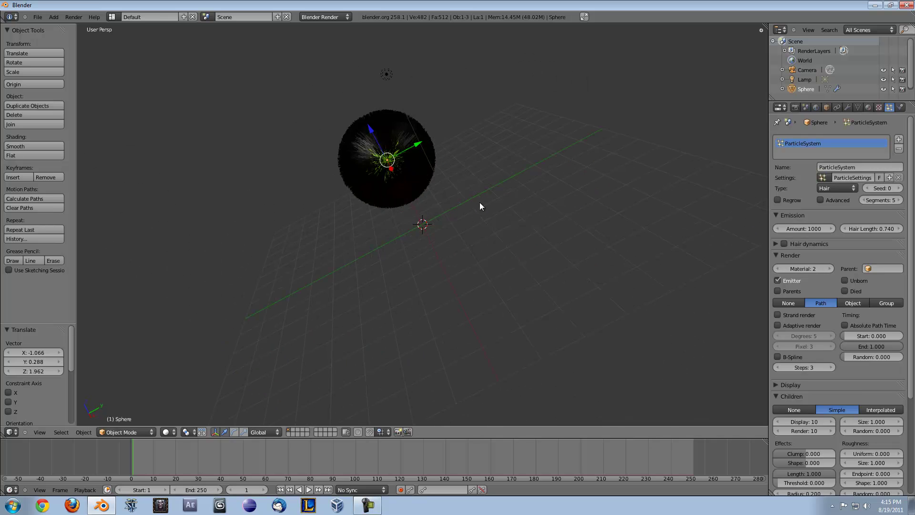
middle_click_drag(428, 214, 496, 217)
scroll(477, 219, "down", 2)
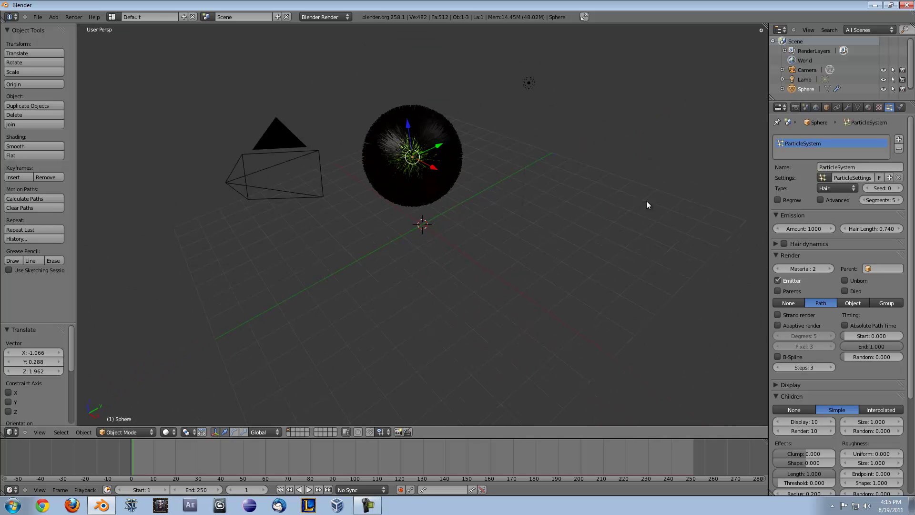
Enable Hair dynamics on the sphere's hair with Quality Steps set to 6.
key("alt+a")
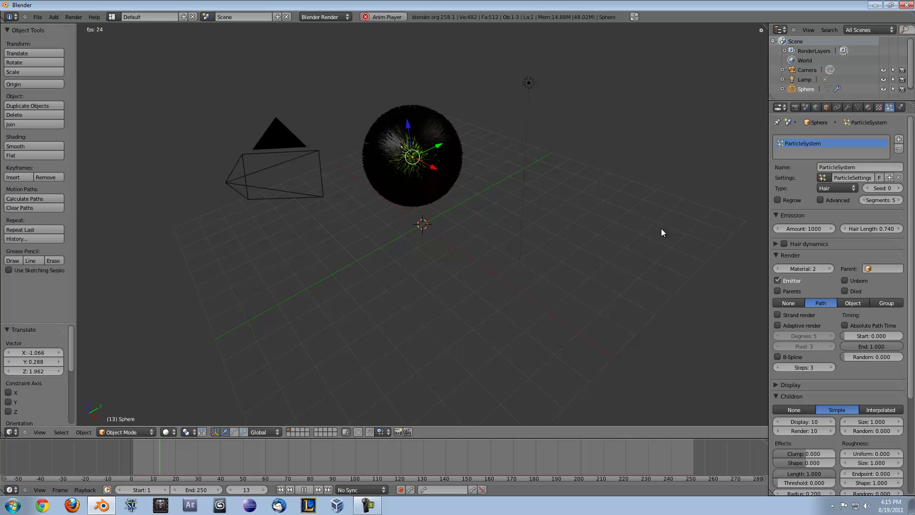
key("Escape")
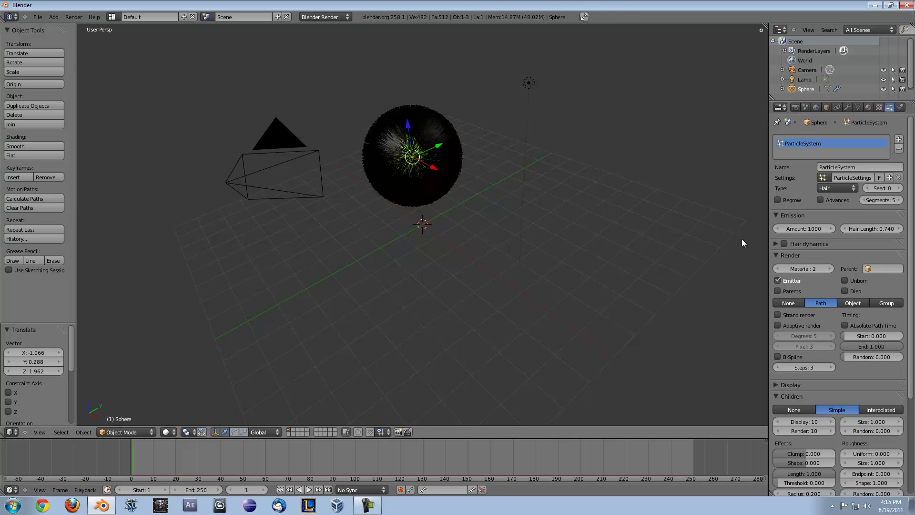
left_click(784, 243)
left_click(776, 244)
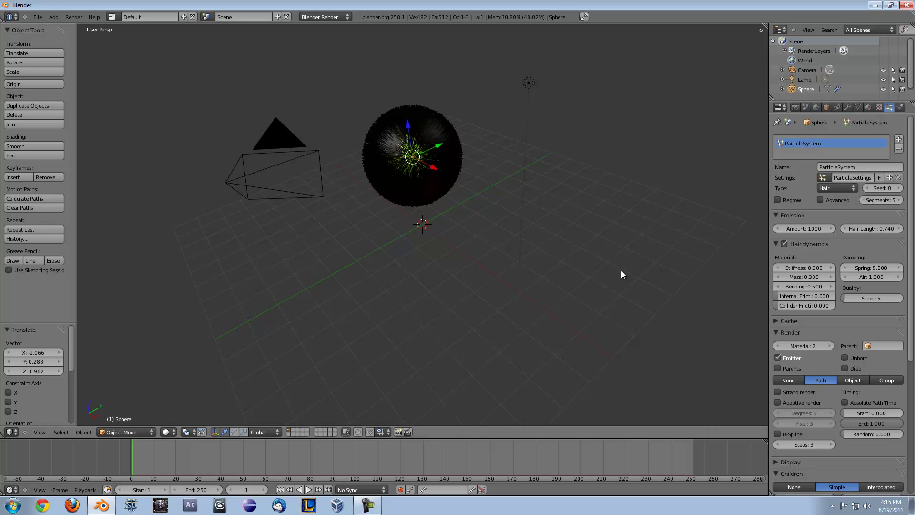
left_click(876, 299)
type("6")
key("Return")
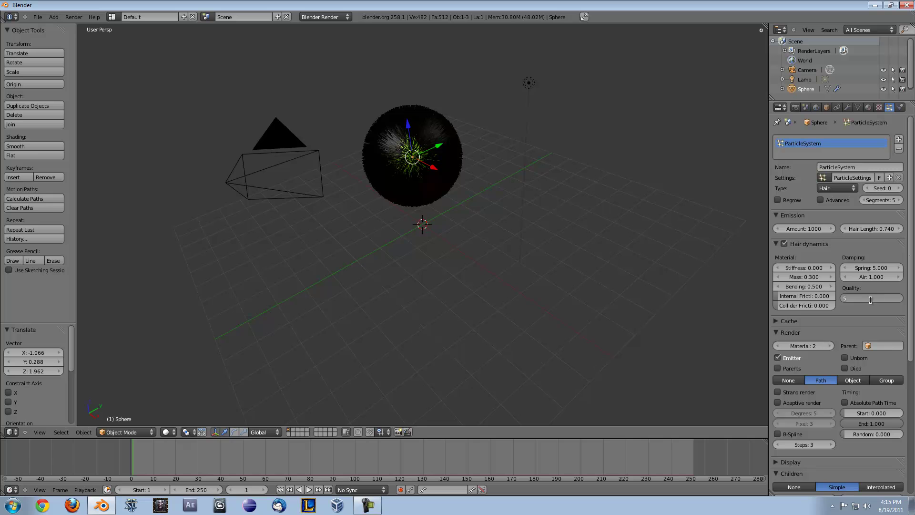
Play the animation to watch the simulated hair, then return to frame 1.
key("alt+a")
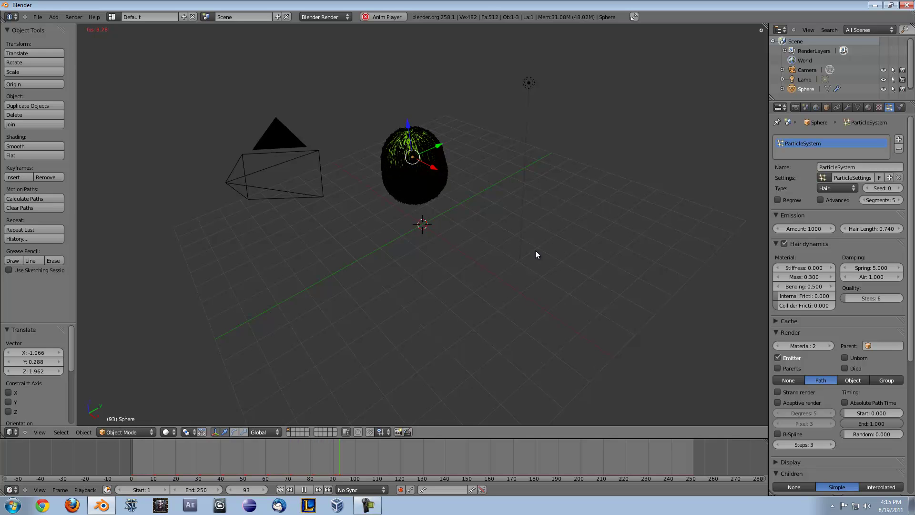
key("Escape")
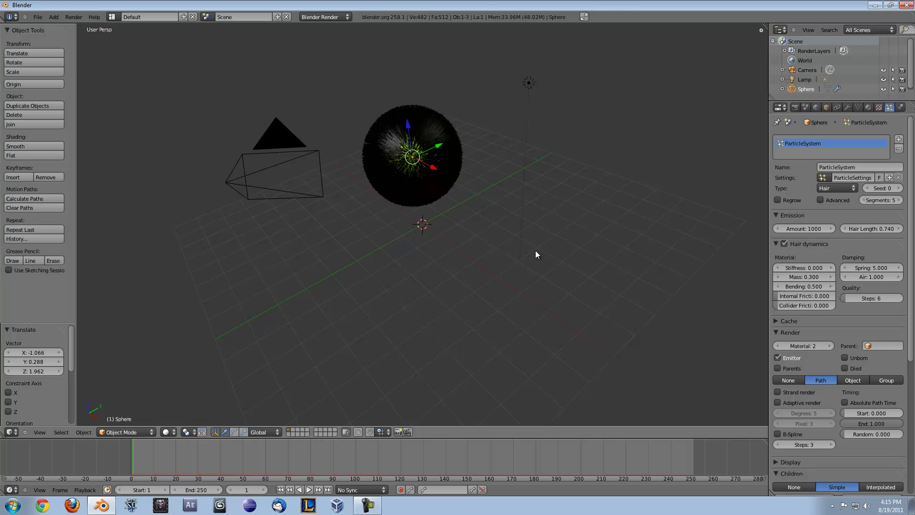
middle_click_drag(536, 250, 441, 188)
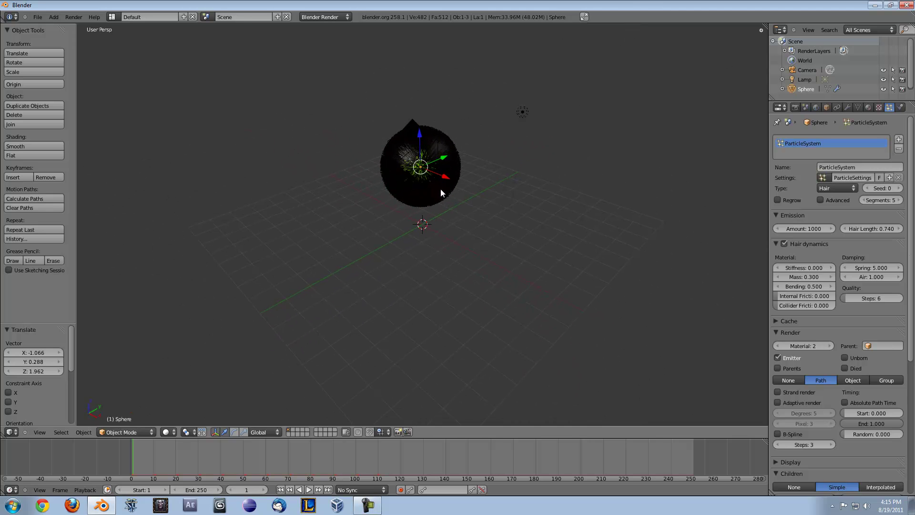
Add a Wind force field and move it out and up beside the sphere.
key("space")
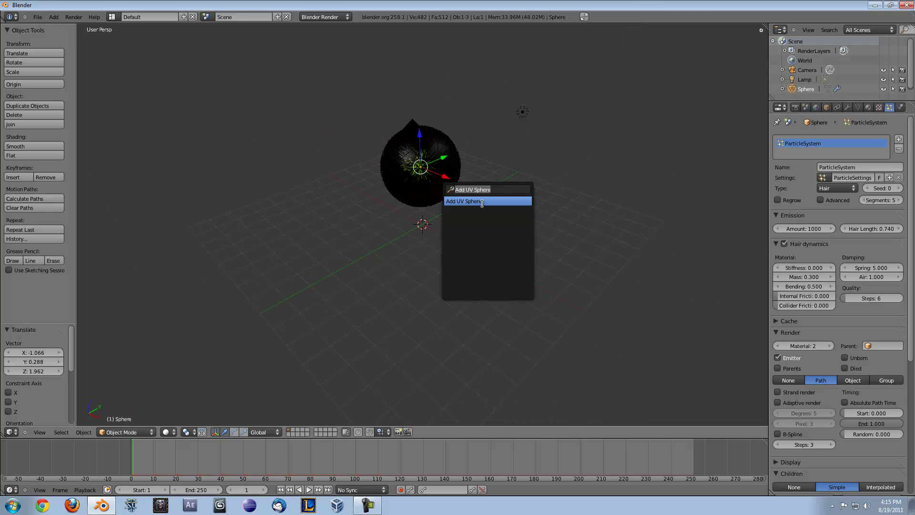
key("BackSpace")
key("shift+a")
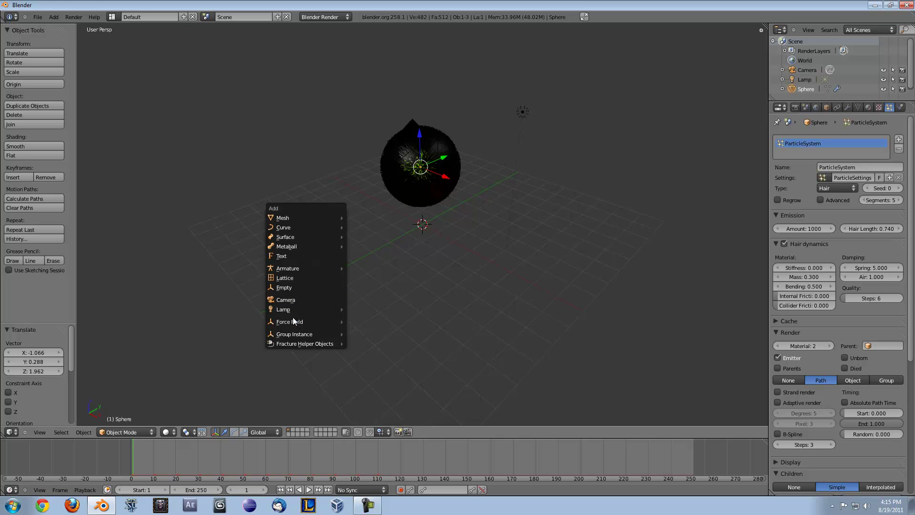
mouse_move(294, 321)
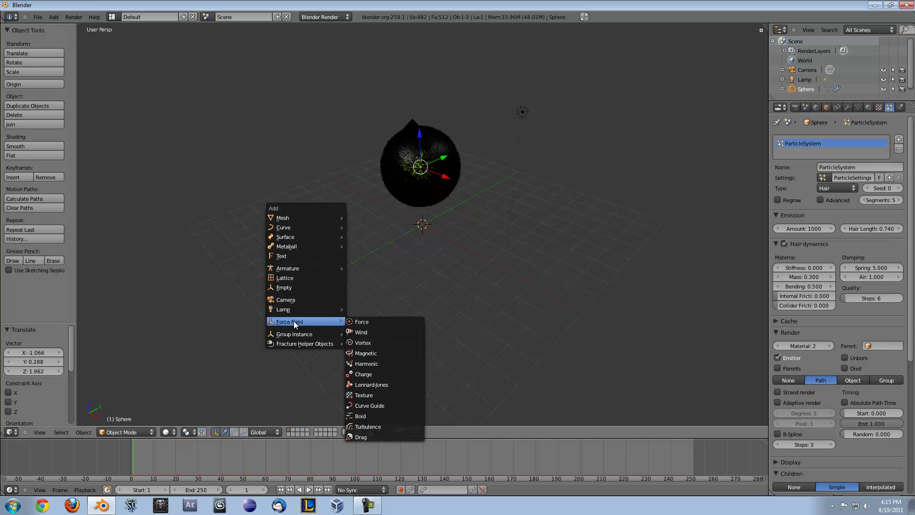
left_click(364, 332)
left_click_drag(445, 212, 265, 195)
Rotate the wind field -101.789° on X, set strength 42.872, and preview.
key("r")
key("x")
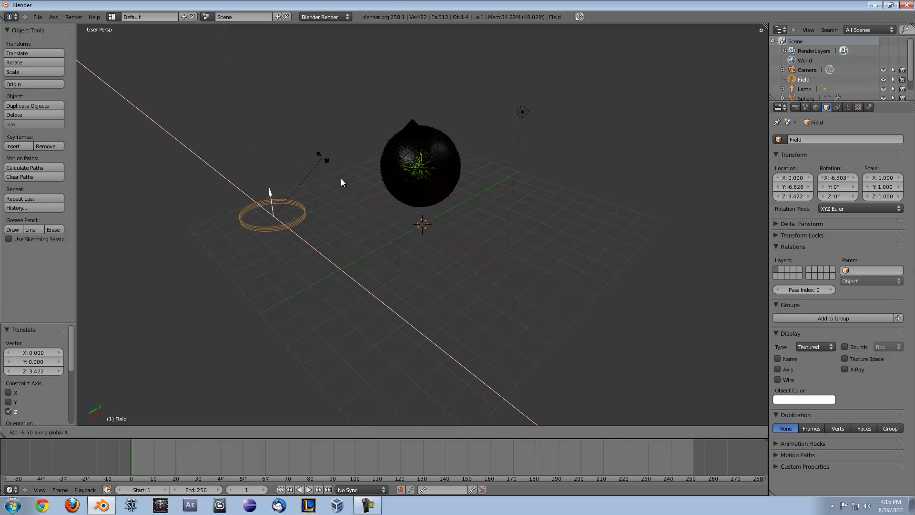
left_click(351, 296)
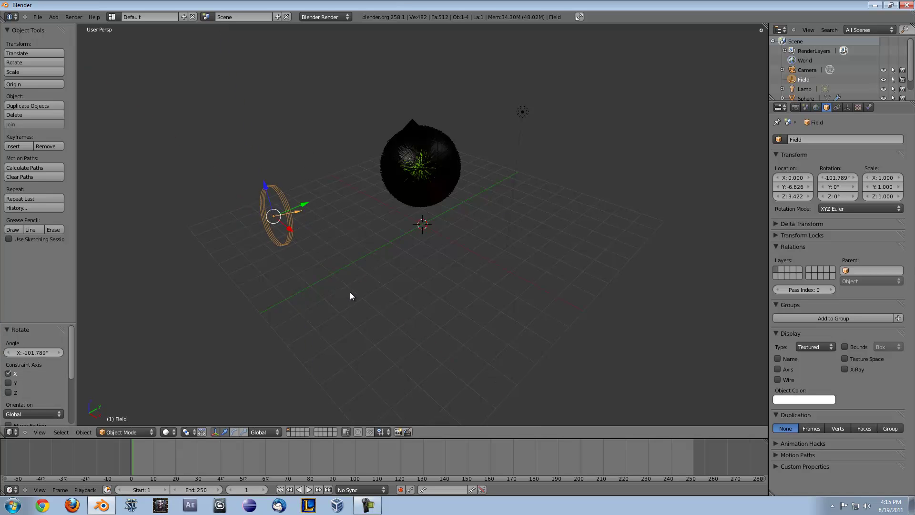
left_click(869, 108)
left_click_drag(787, 209, 837, 204)
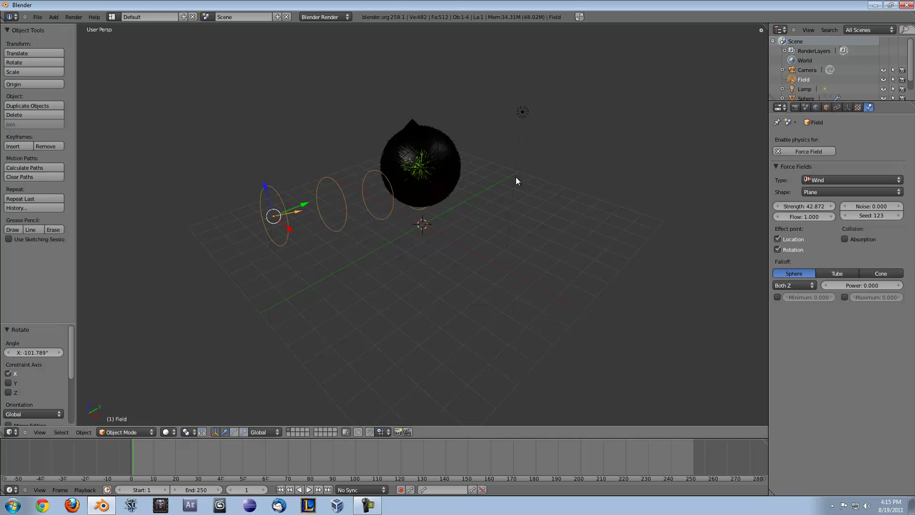
key("alt+a")
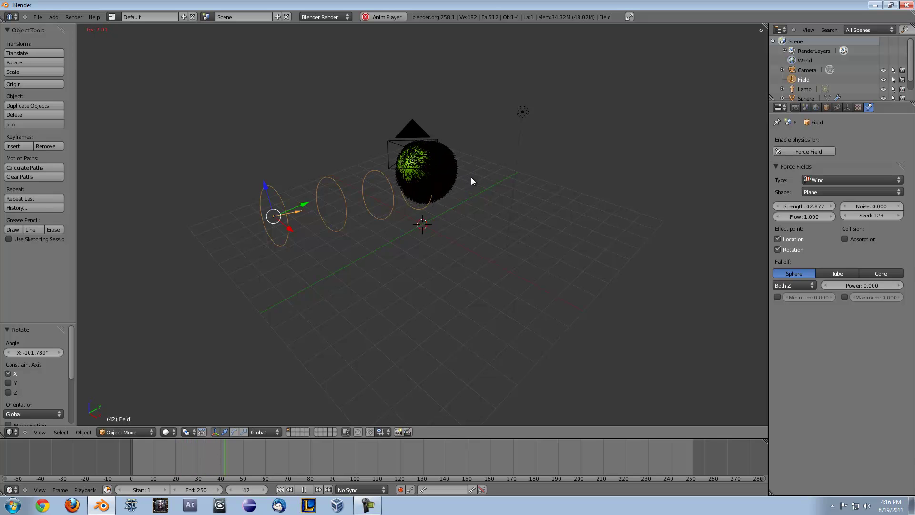
Set the wind noise to 6.940, preview the fur, then lower strength to 31.312.
key("Escape")
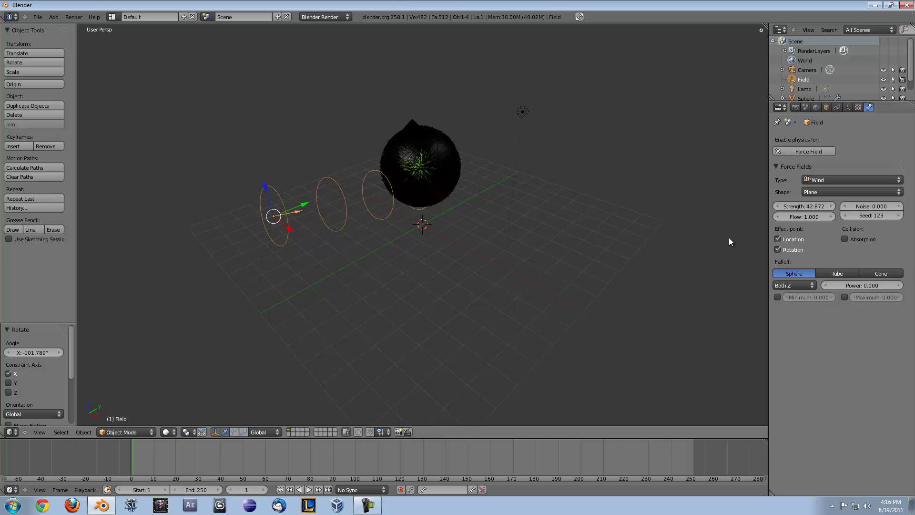
left_click_drag(862, 207, 882, 208)
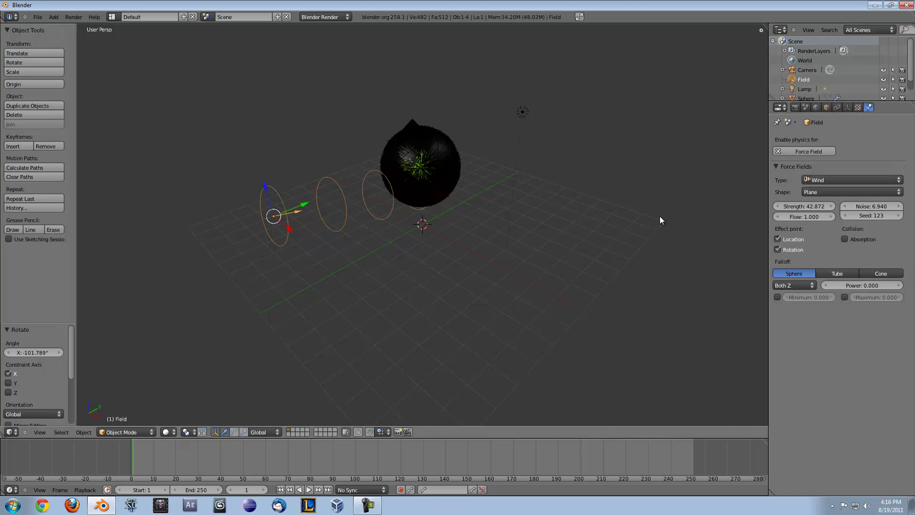
key("alt+a")
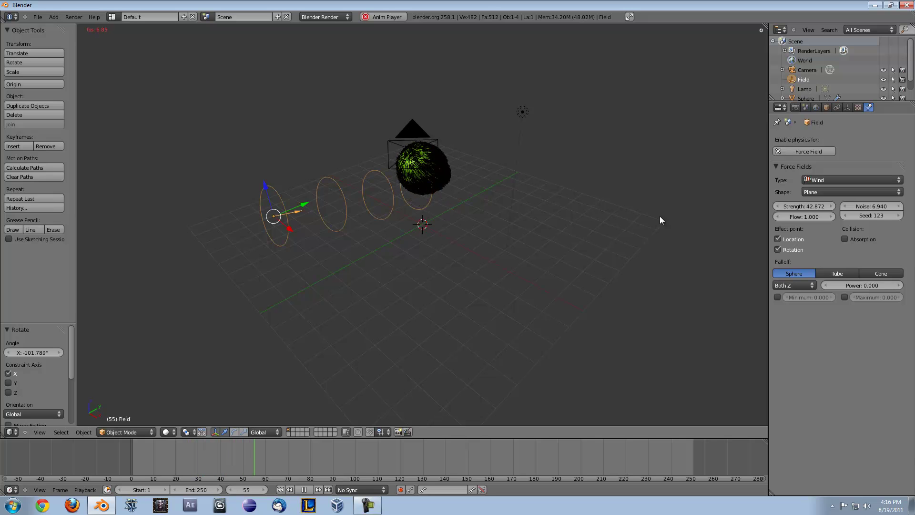
middle_click_drag(660, 216, 500, 198)
key("Escape")
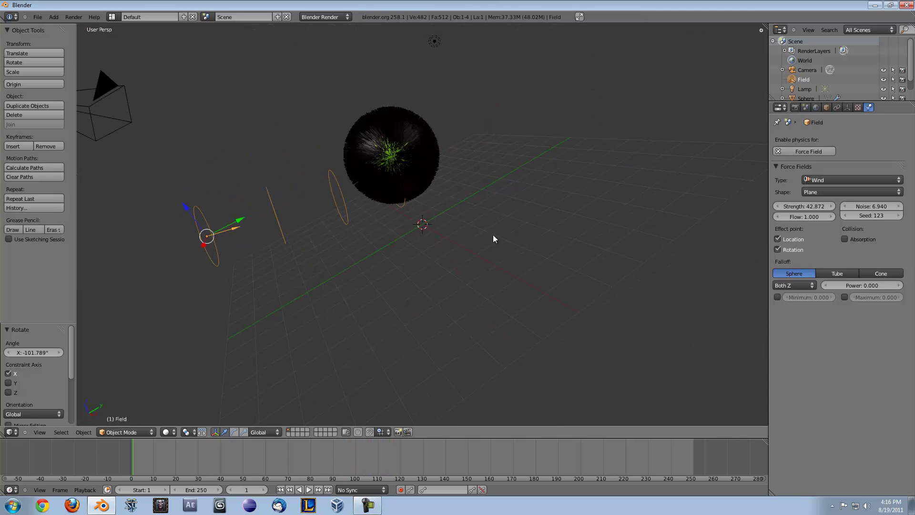
left_click_drag(811, 206, 776, 205)
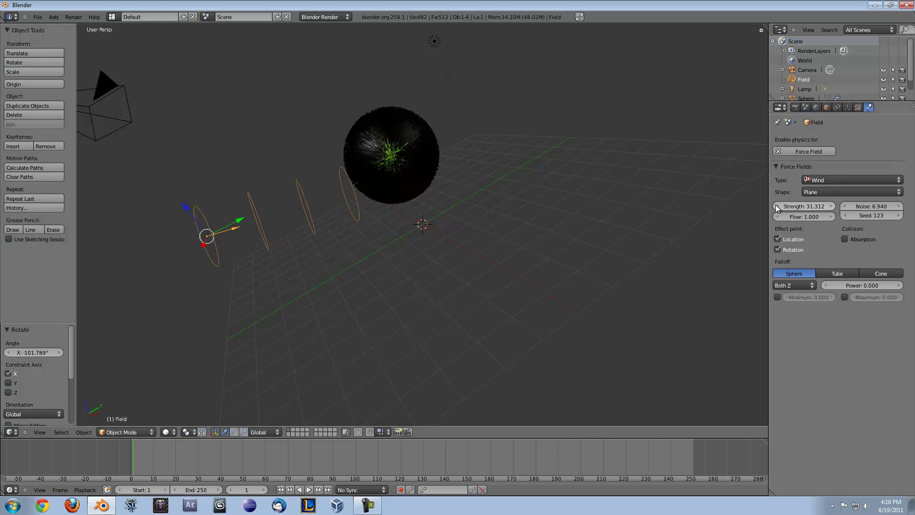
Select the sphere and look through its hair particle settings.
right_click(414, 142)
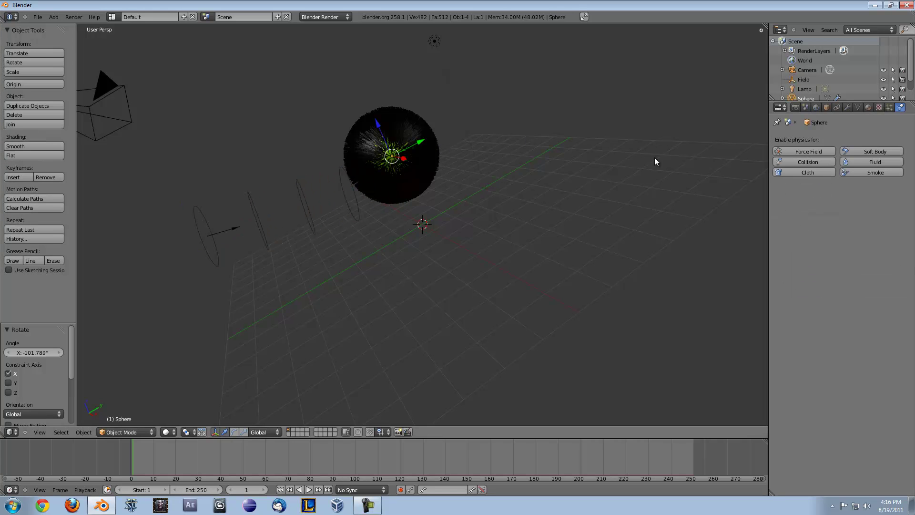
left_click(889, 107)
scroll(813, 319, "down", 9)
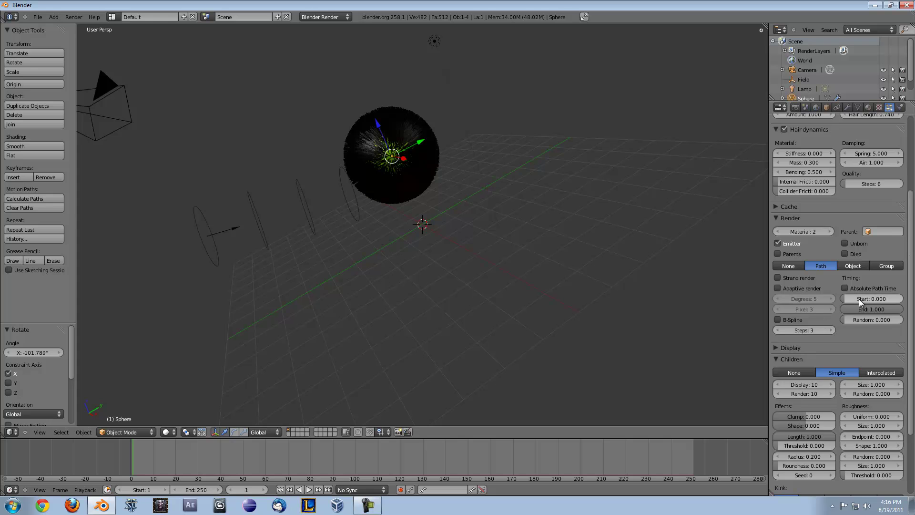
scroll(861, 300, "down", 1)
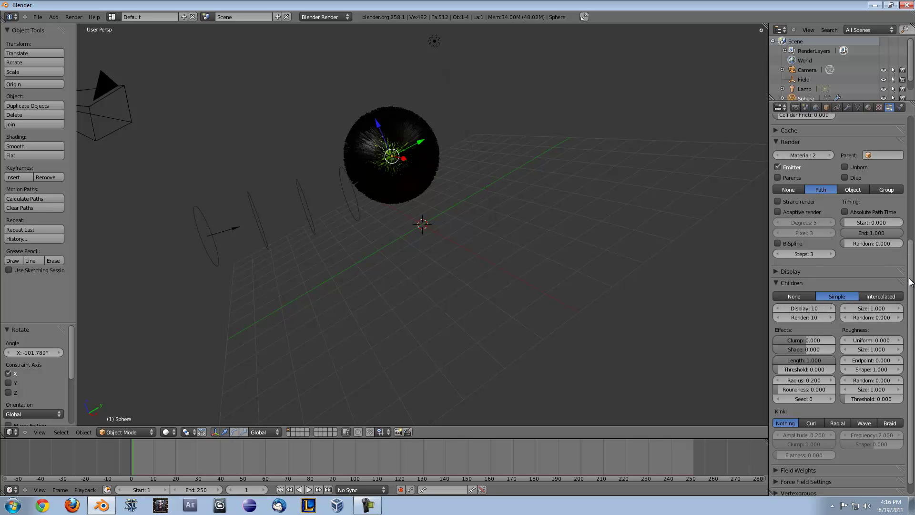
scroll(901, 239, "up", 3)
scroll(901, 234, "up", 1)
scroll(902, 224, "up", 3)
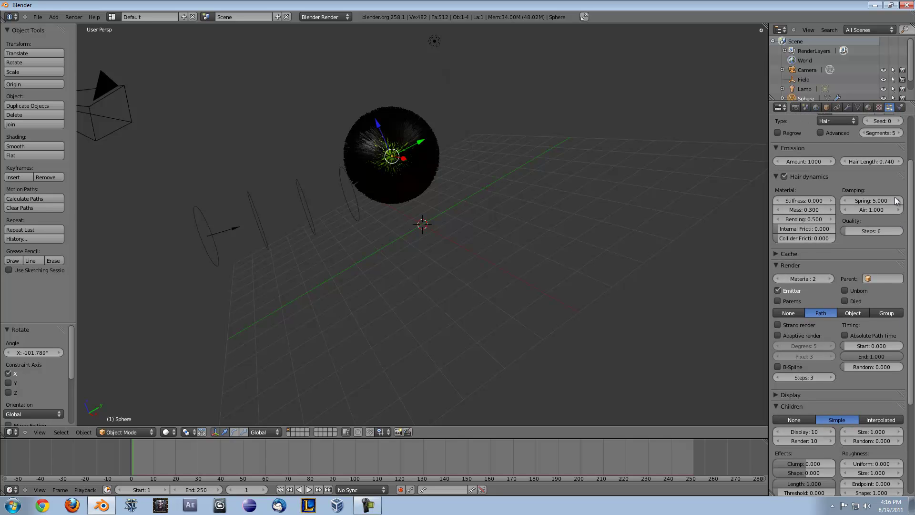
left_click(641, 263)
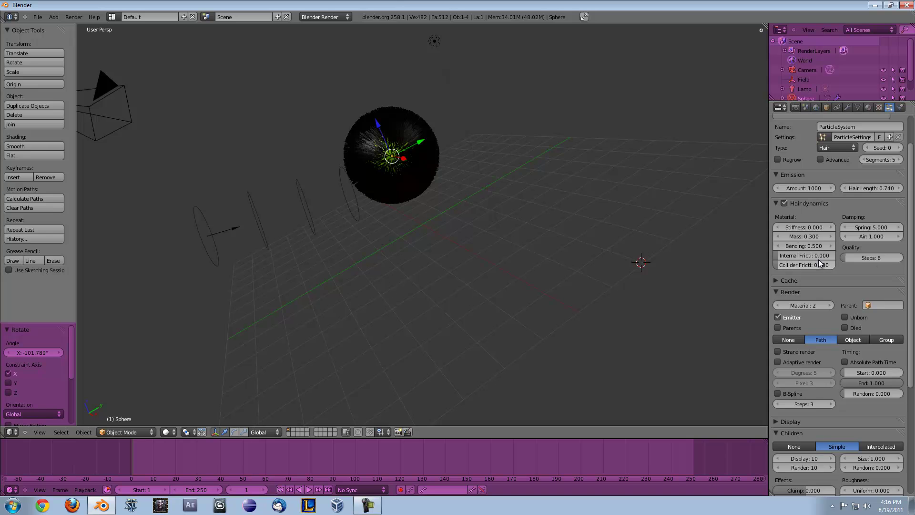
left_click_drag(910, 266, 906, 207)
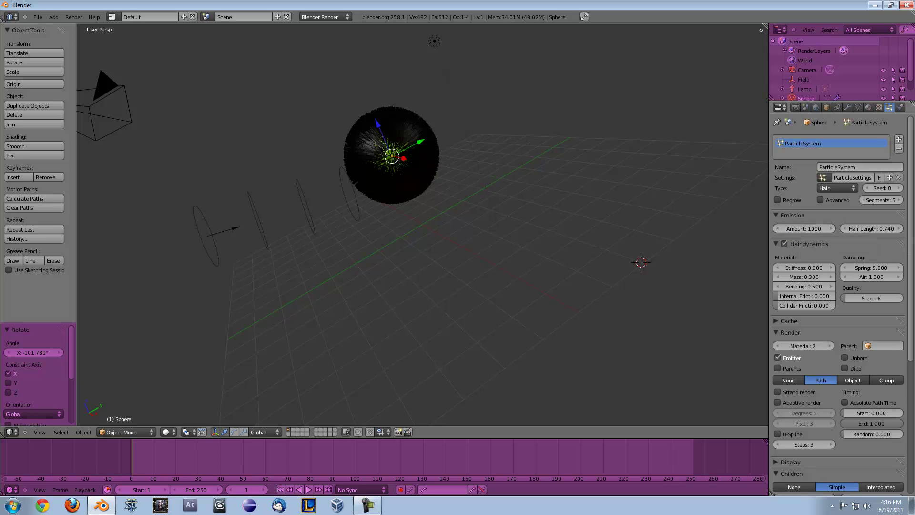
scroll(798, 229, "down", 10)
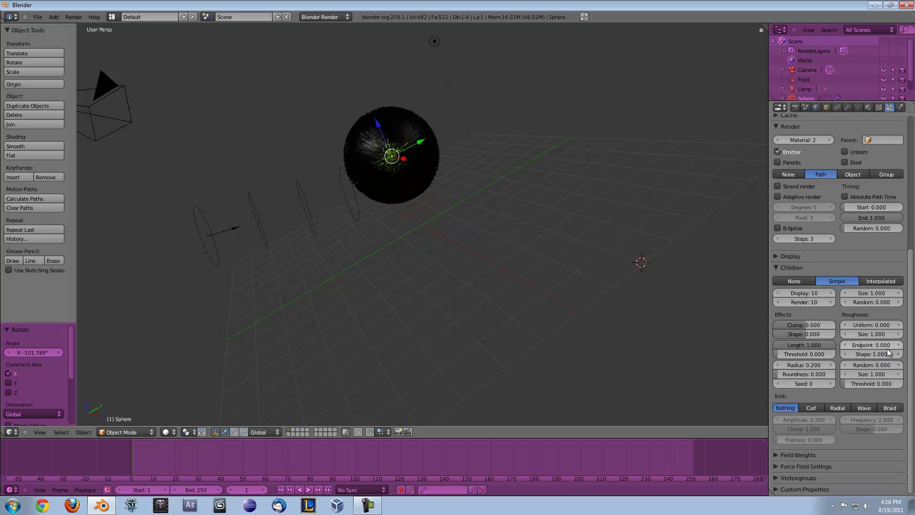
scroll(906, 349, "up", 2)
scroll(906, 349, "up", 8)
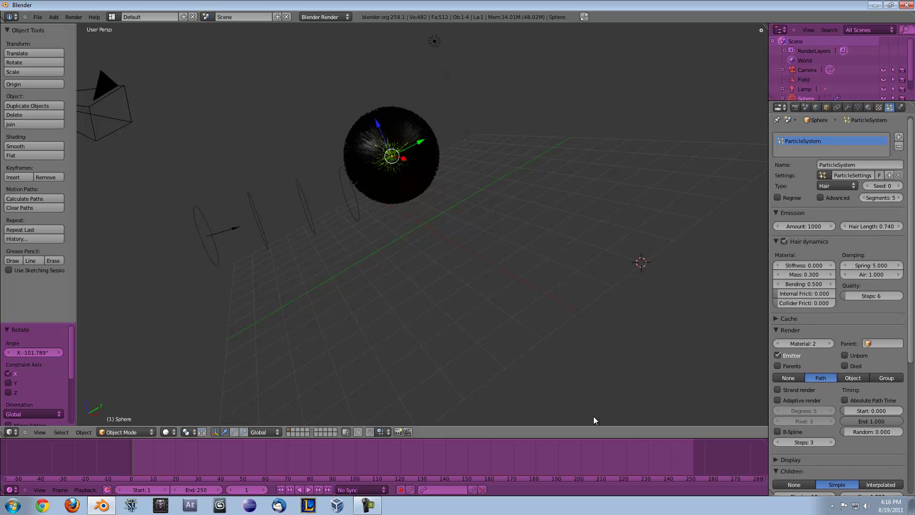
Play the fur blowing in the noisy wind, then scrub back to frame 0.
key("alt+a")
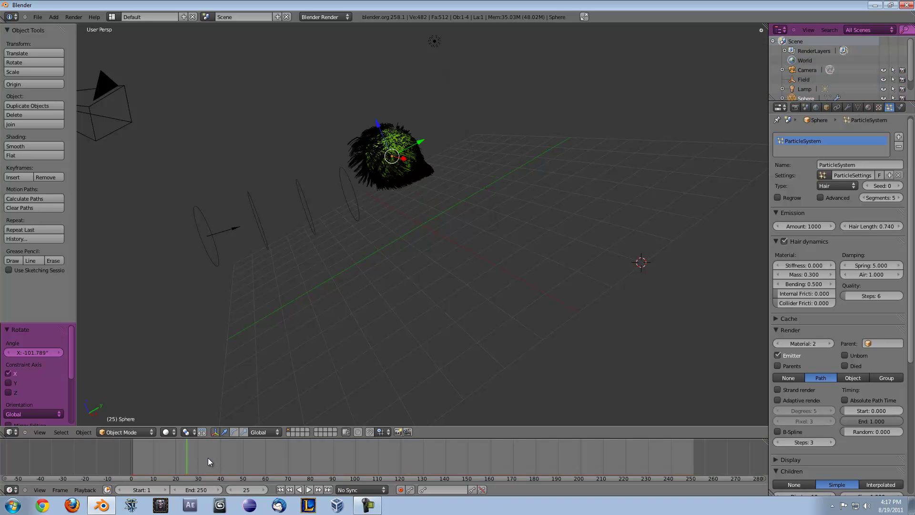
left_click_drag(208, 457, 124, 465)
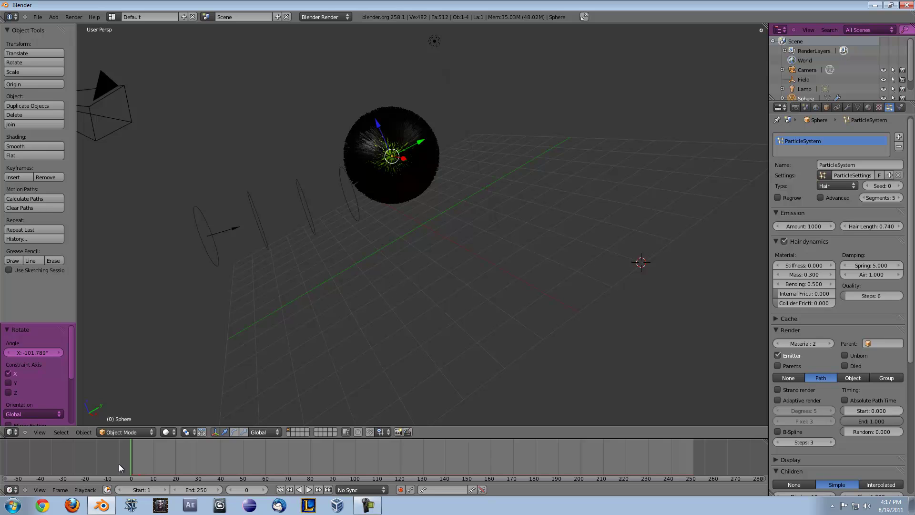
scroll(905, 337, "up", 1)
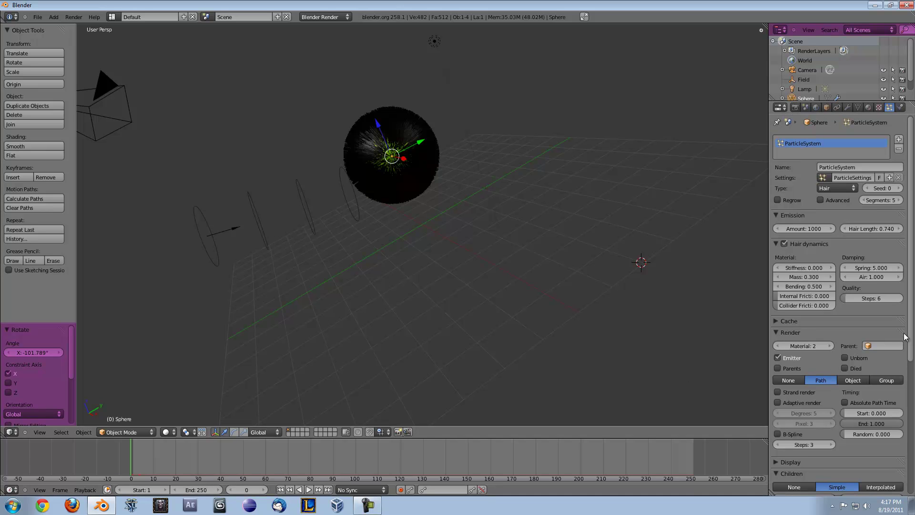